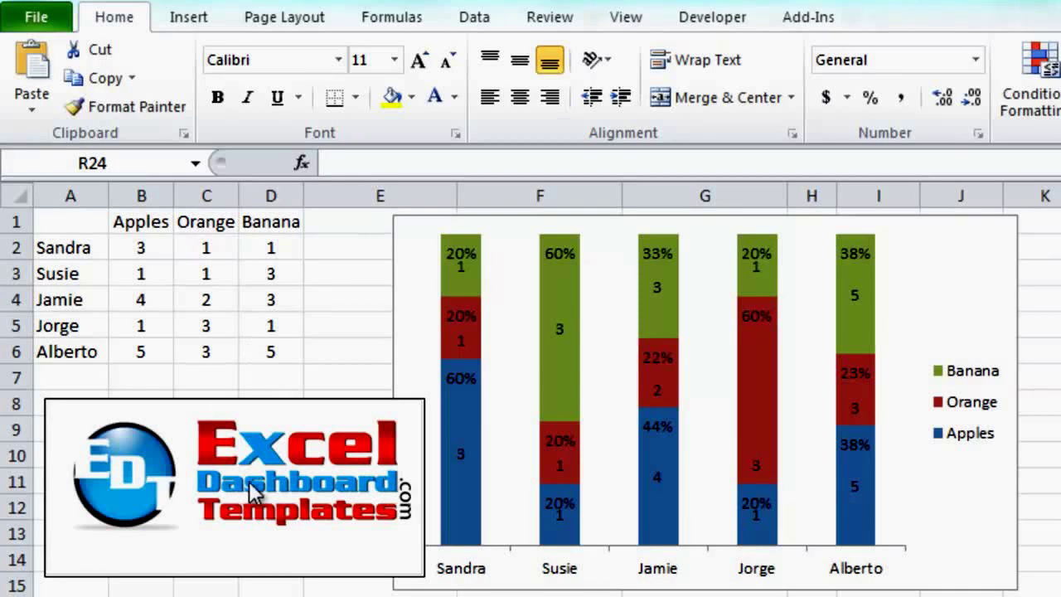
Try selecting parts of the fruit table (headings, names, counts), then clear the selection
click(377, 532)
click(372, 466)
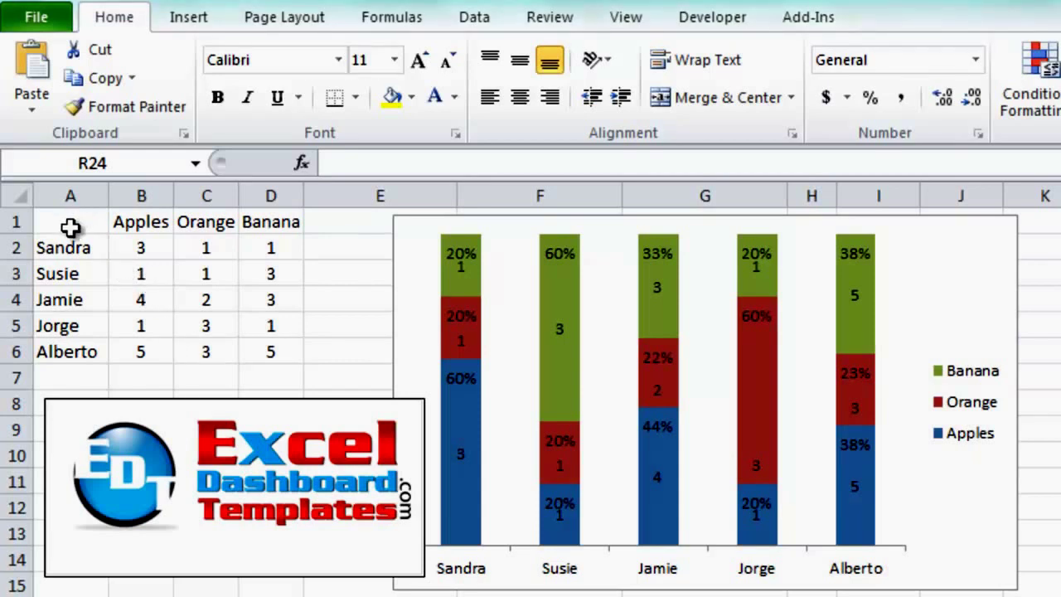
mouse_move(70, 227)
mouse_down()
mouse_move(75, 246)
mouse_move(261, 249)
mouse_up()
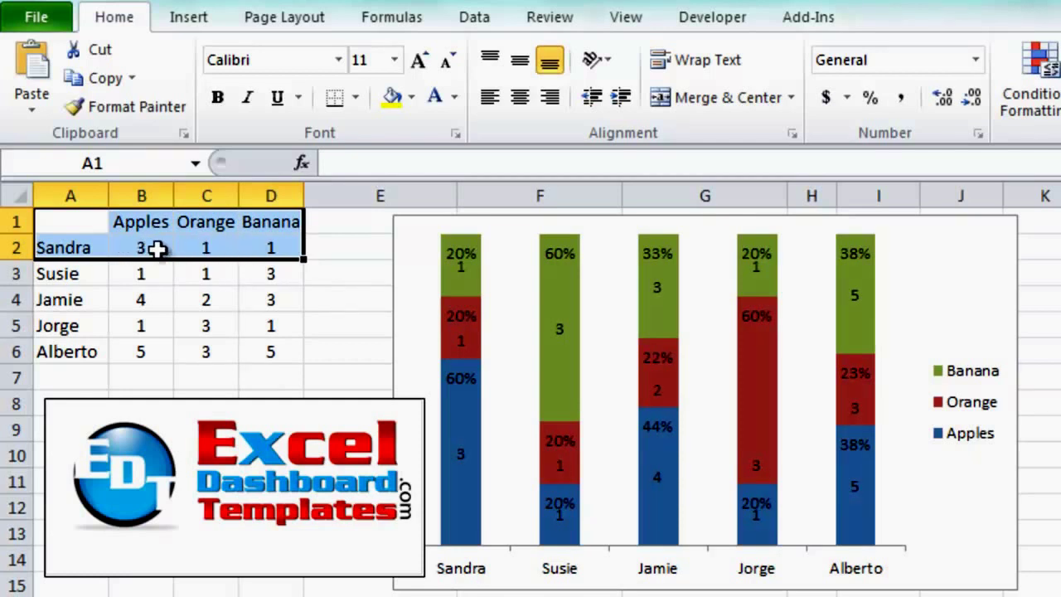
click(98, 224)
drag(97, 224, 94, 350)
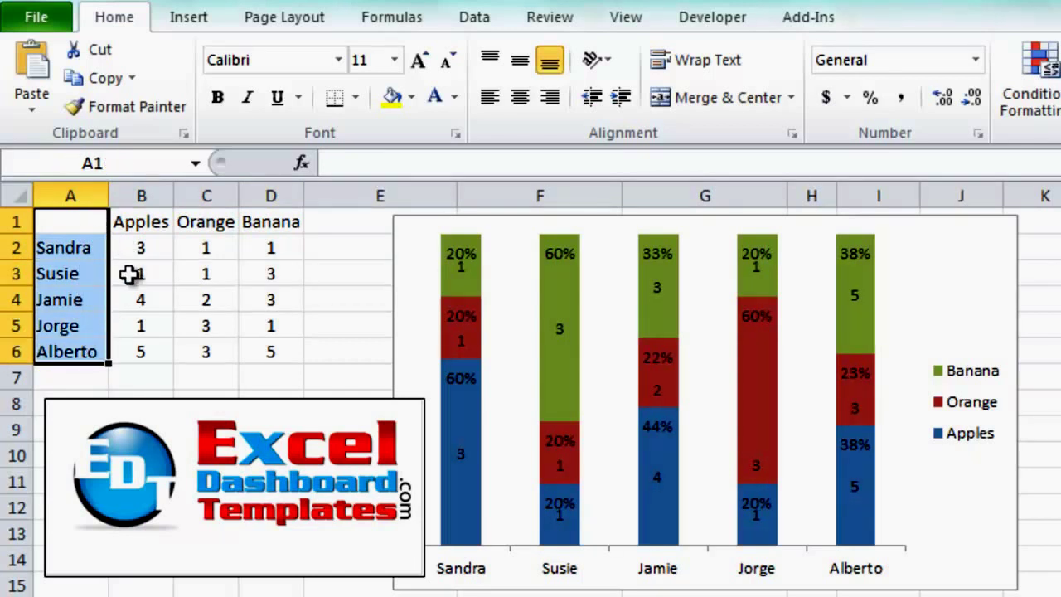
mouse_move(144, 274)
mouse_down()
mouse_move(241, 312)
mouse_move(256, 349)
mouse_up()
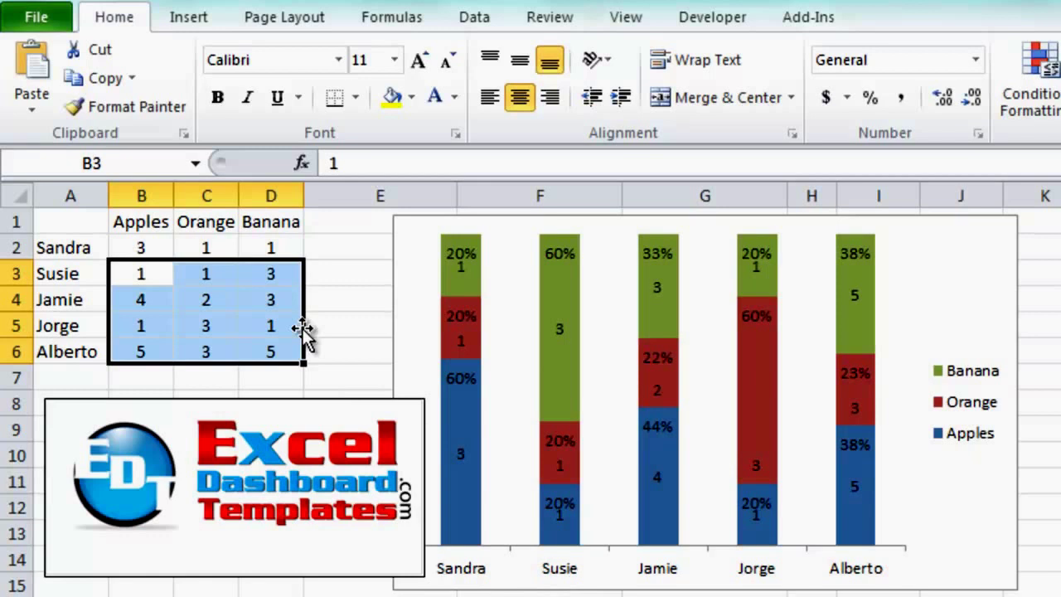
click(266, 307)
Chart A1:D6 as a 100% stacked column chart and drag it over the old chart
drag(85, 220, 246, 344)
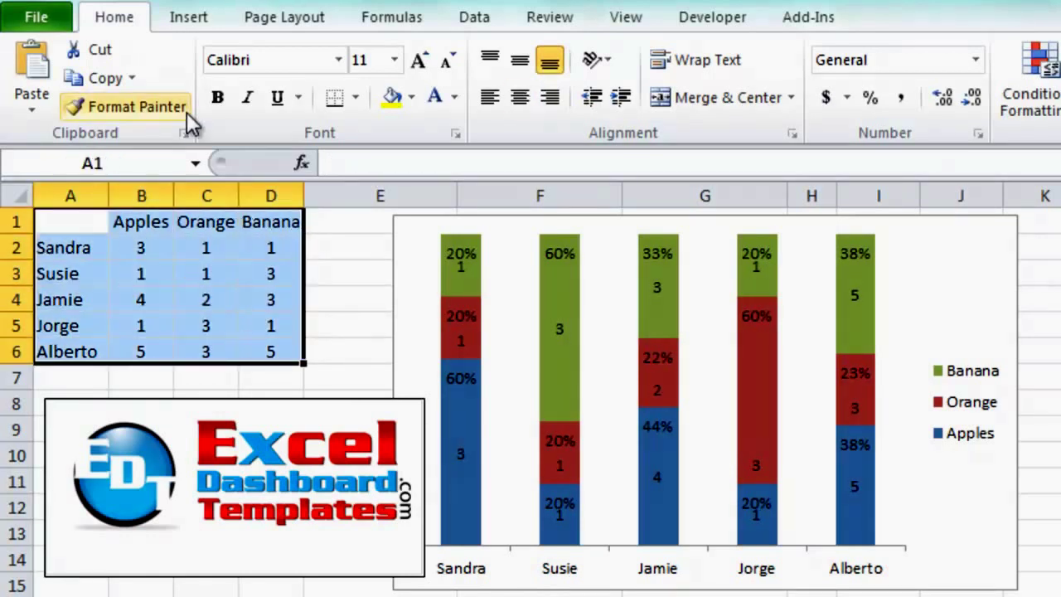
click(198, 27)
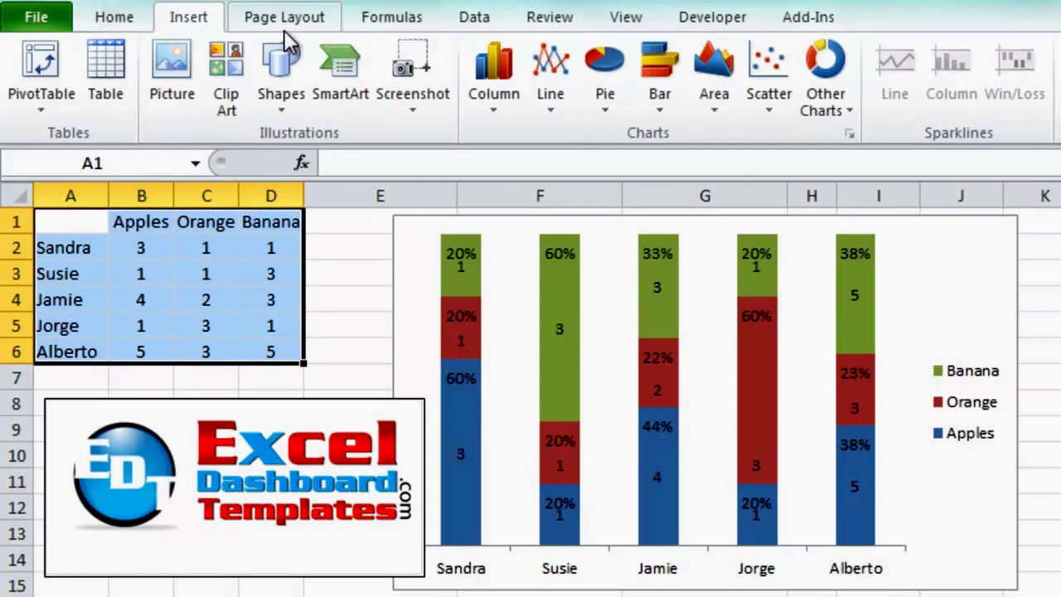
click(498, 81)
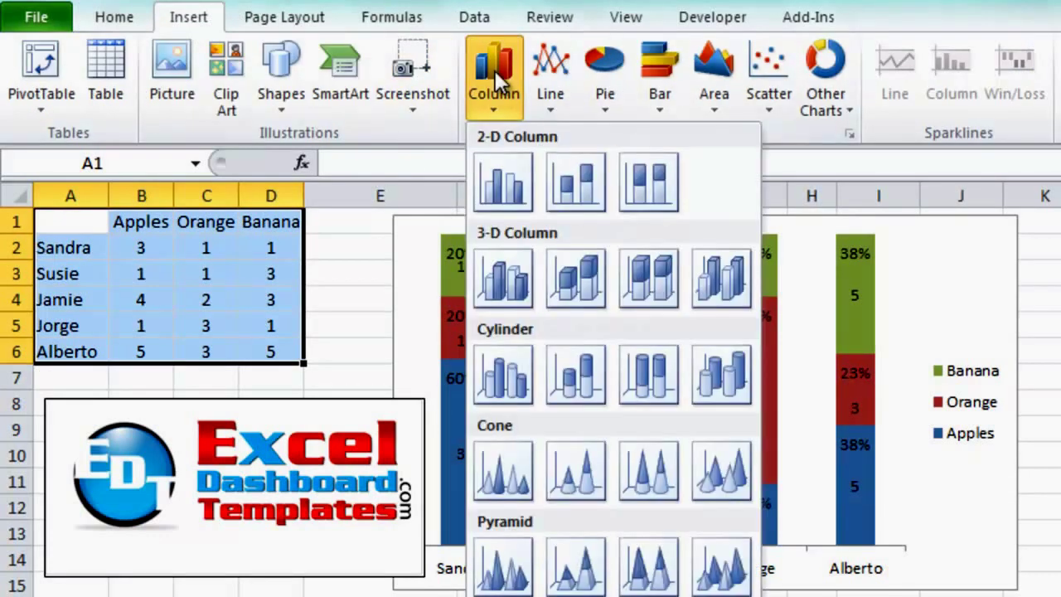
click(632, 201)
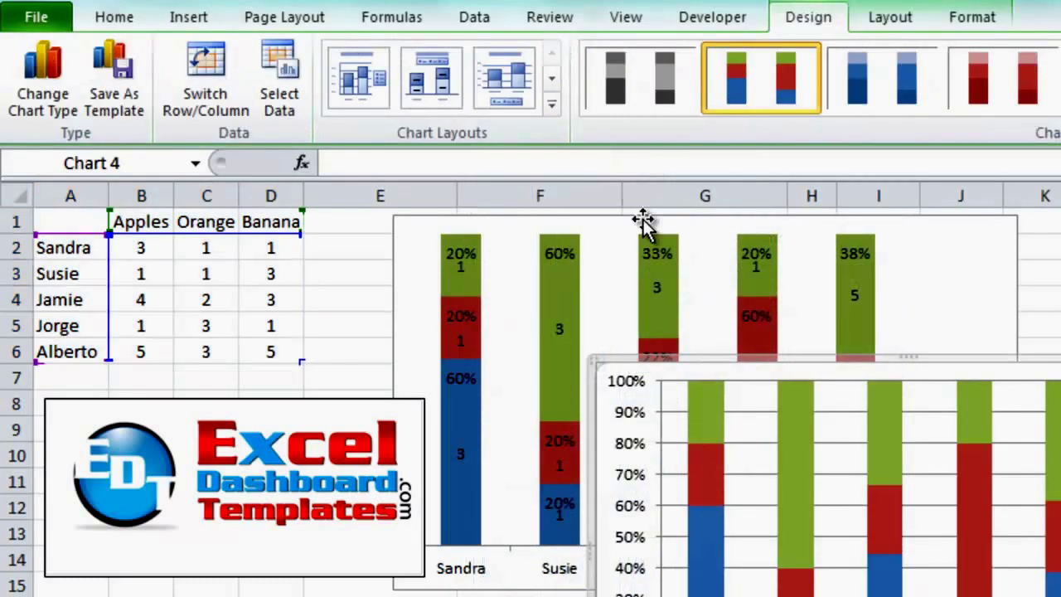
drag(717, 362, 516, 219)
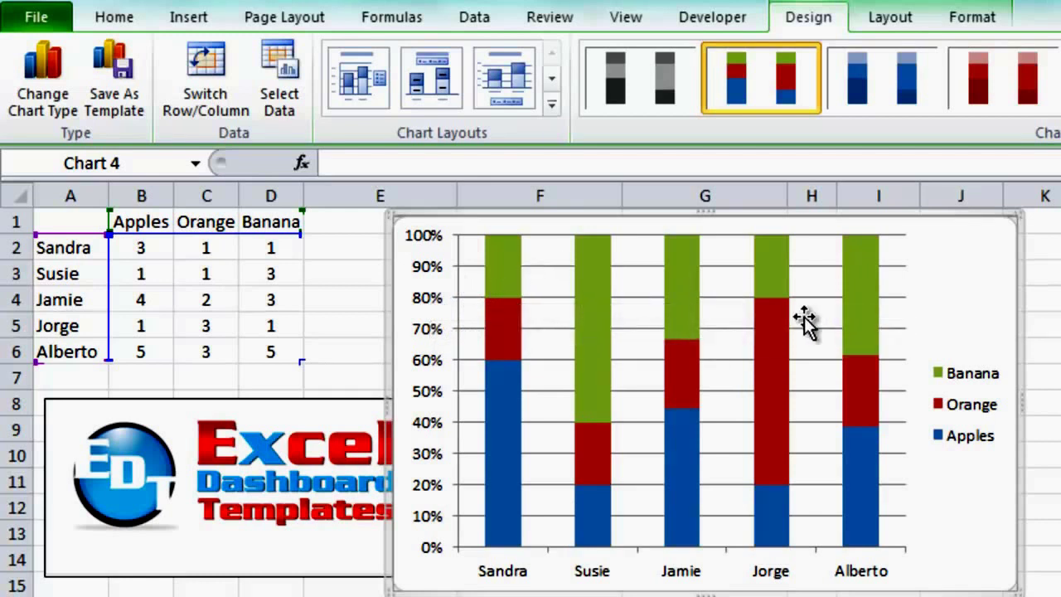
Add value data labels to the chart, with Series Name and Category Name on the Apples labels
right_click(939, 303)
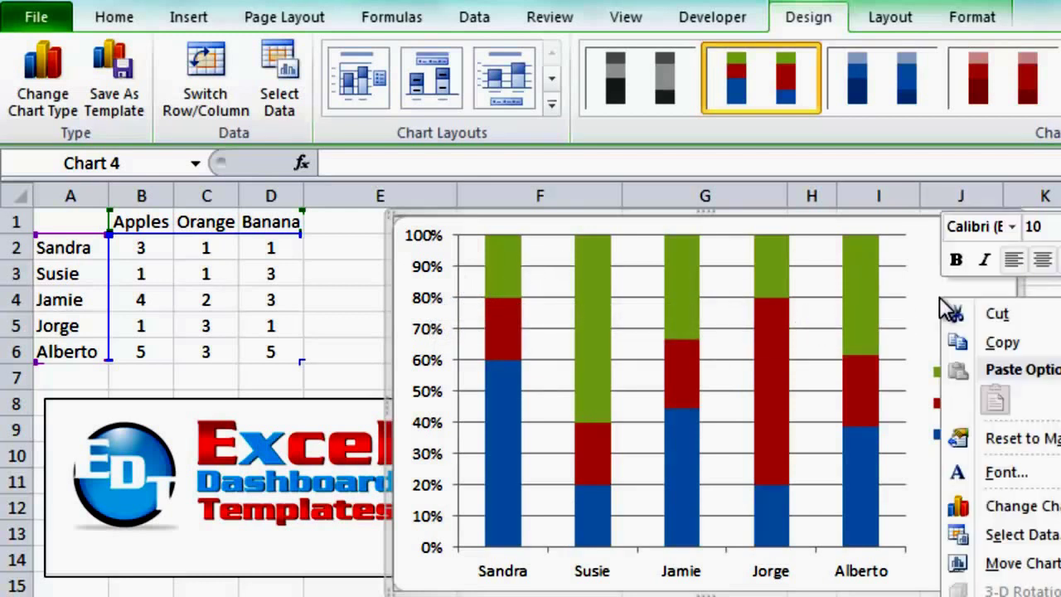
click(890, 18)
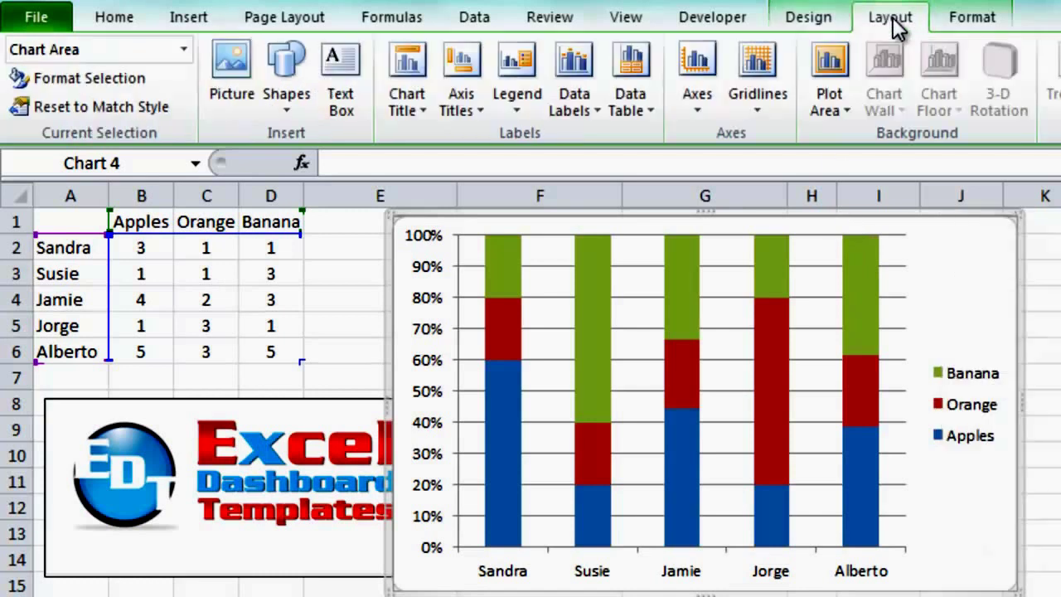
click(588, 84)
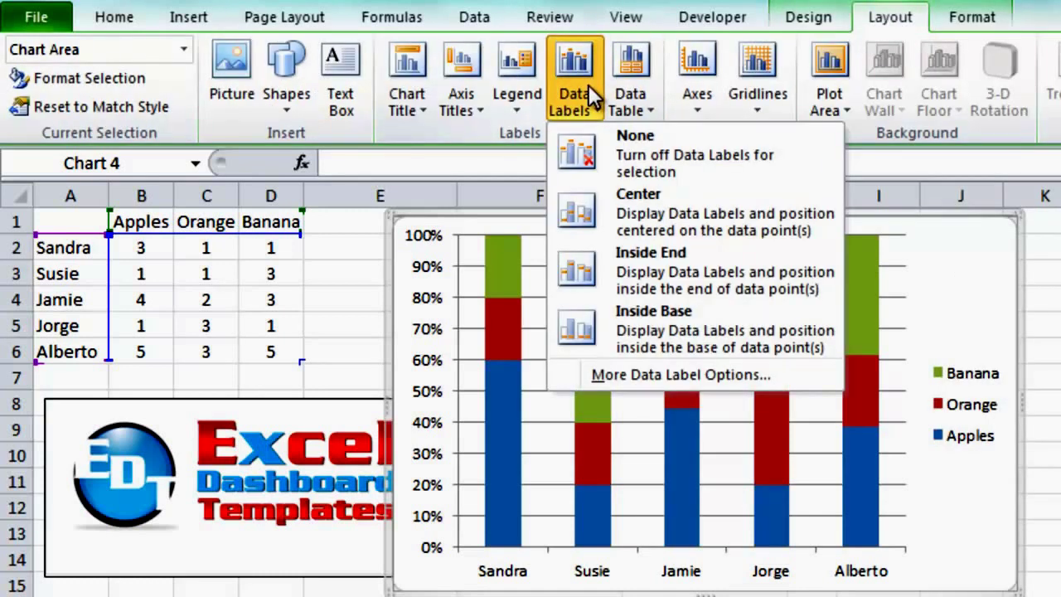
click(614, 364)
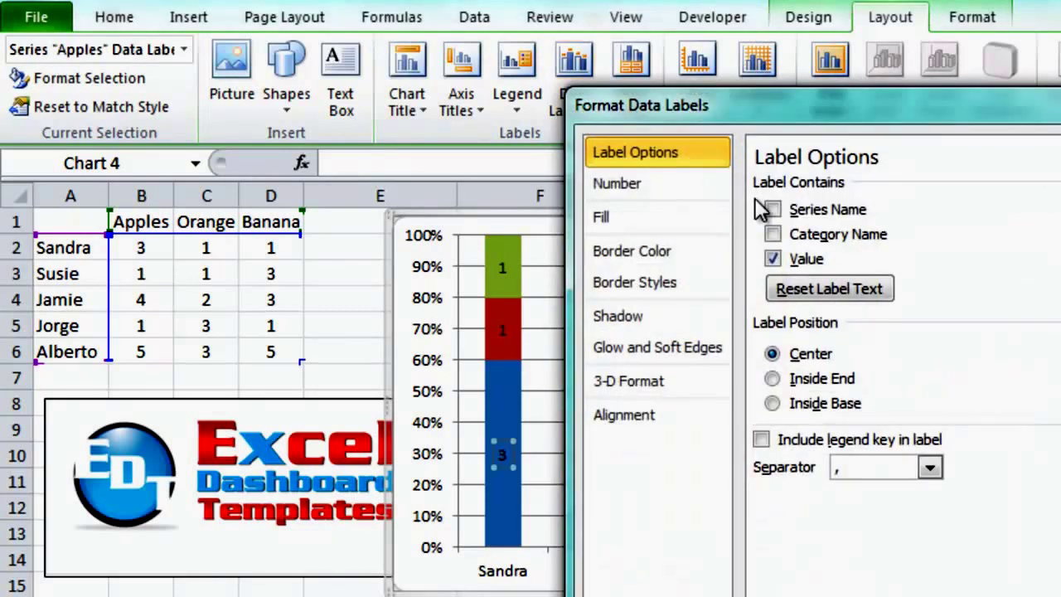
click(825, 212)
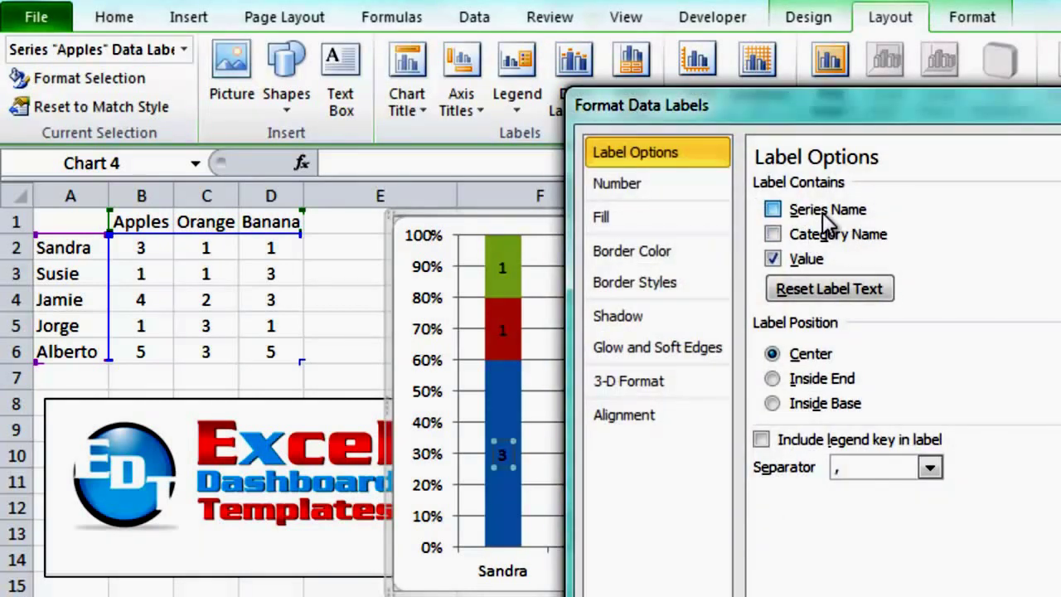
click(819, 237)
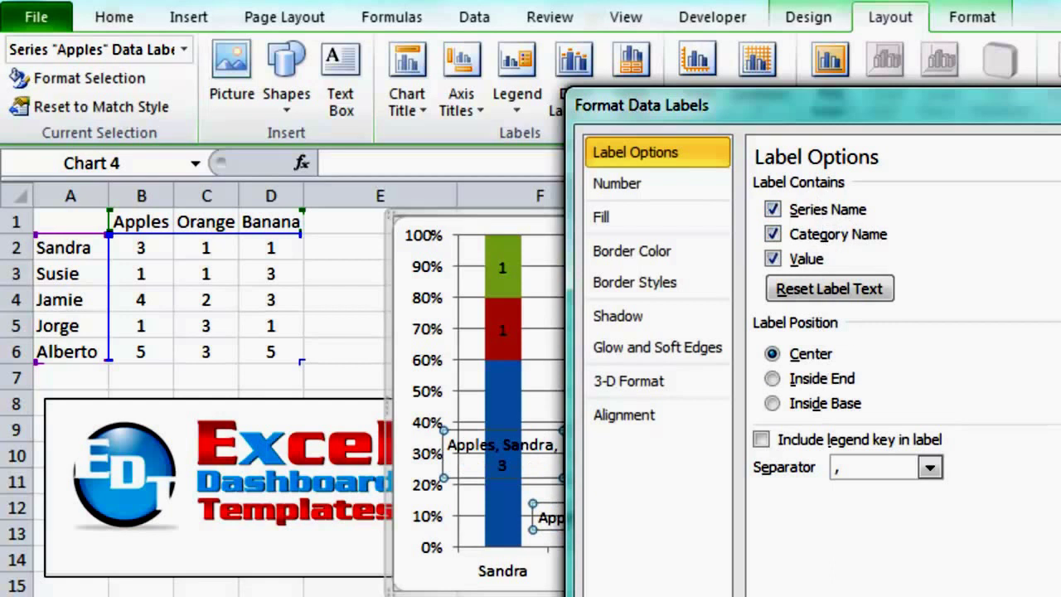
key(Escape)
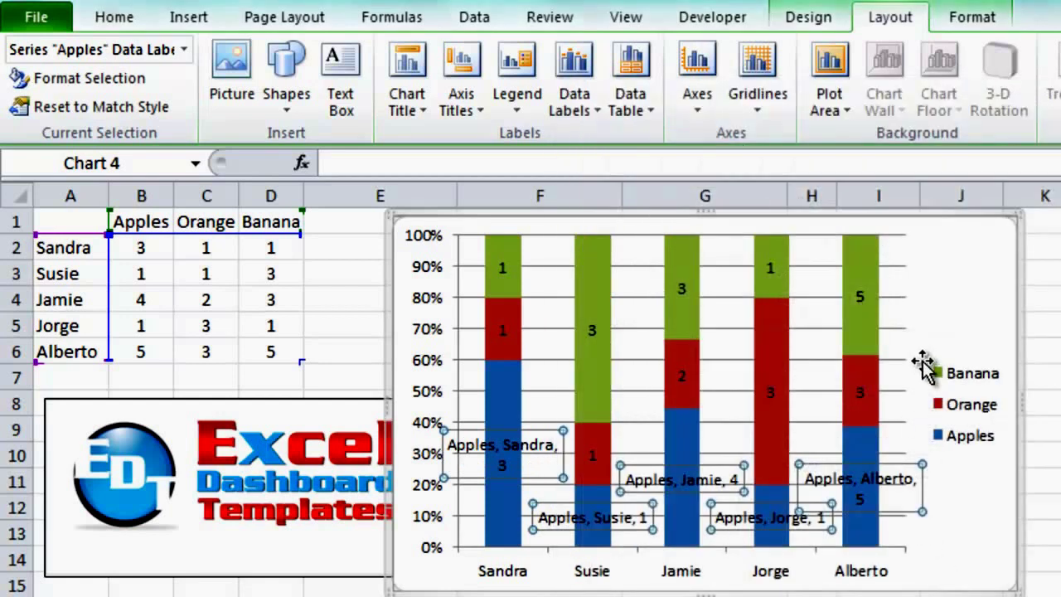
Add Series Name and Category Name to the Banana data labels
click(866, 296)
key(ctrl+1)
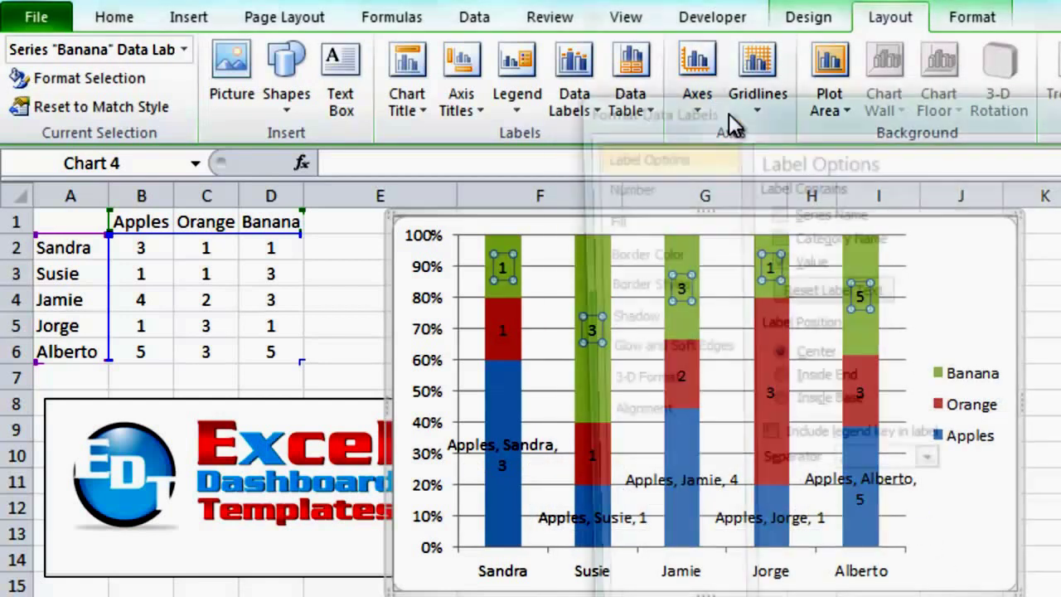
click(845, 214)
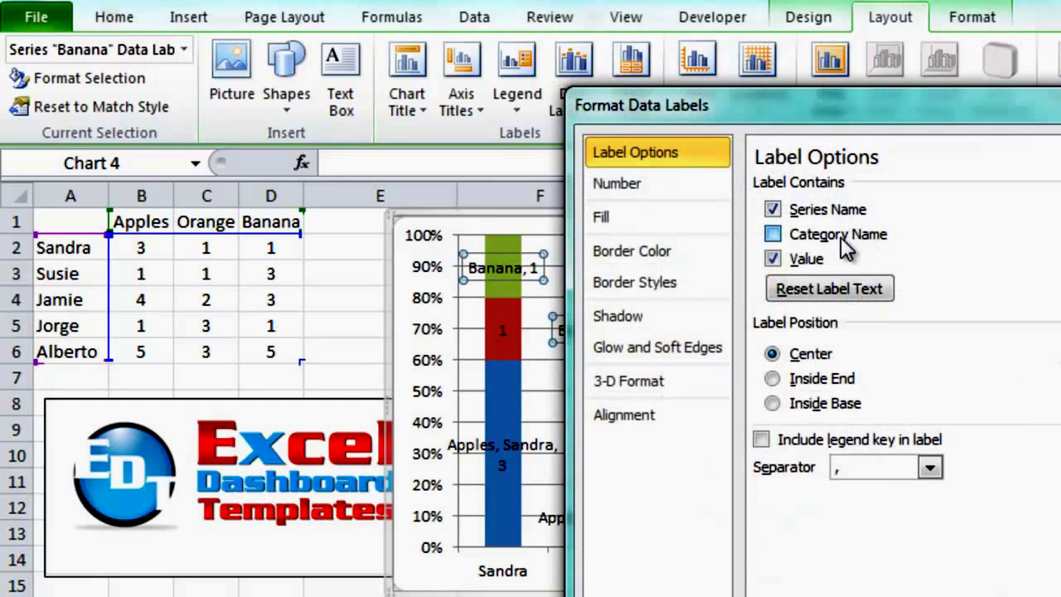
click(842, 235)
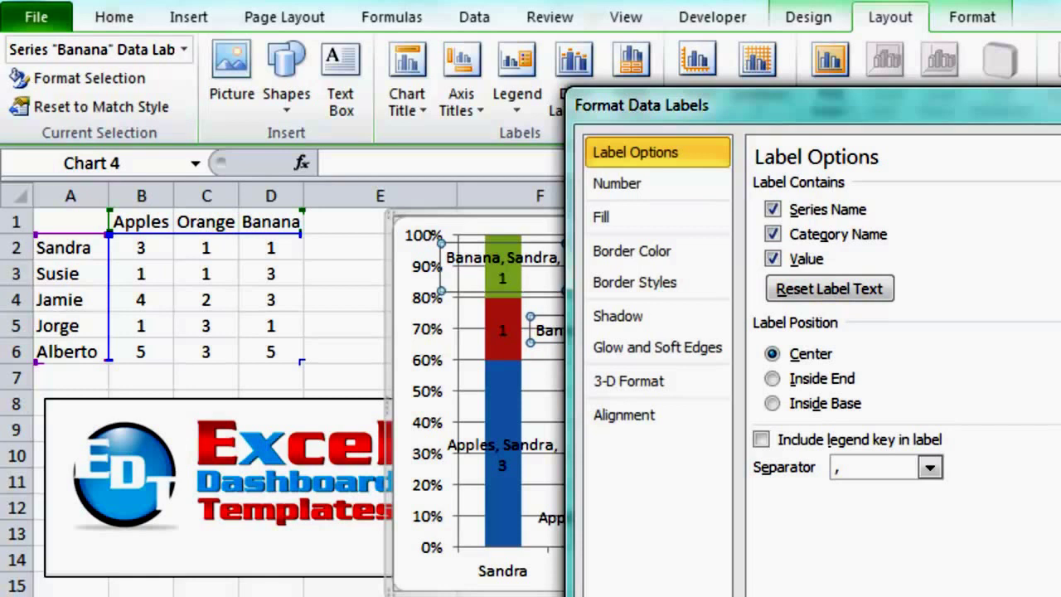
click(1036, 586)
Add Series Name and Category Name to the Orange data labels
click(502, 331)
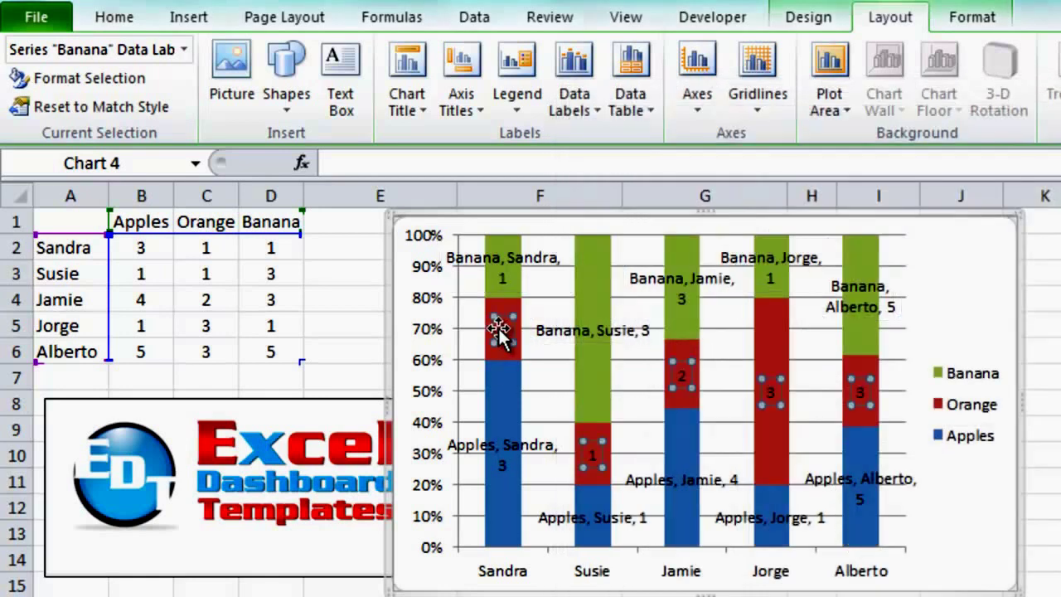
key(ctrl+1)
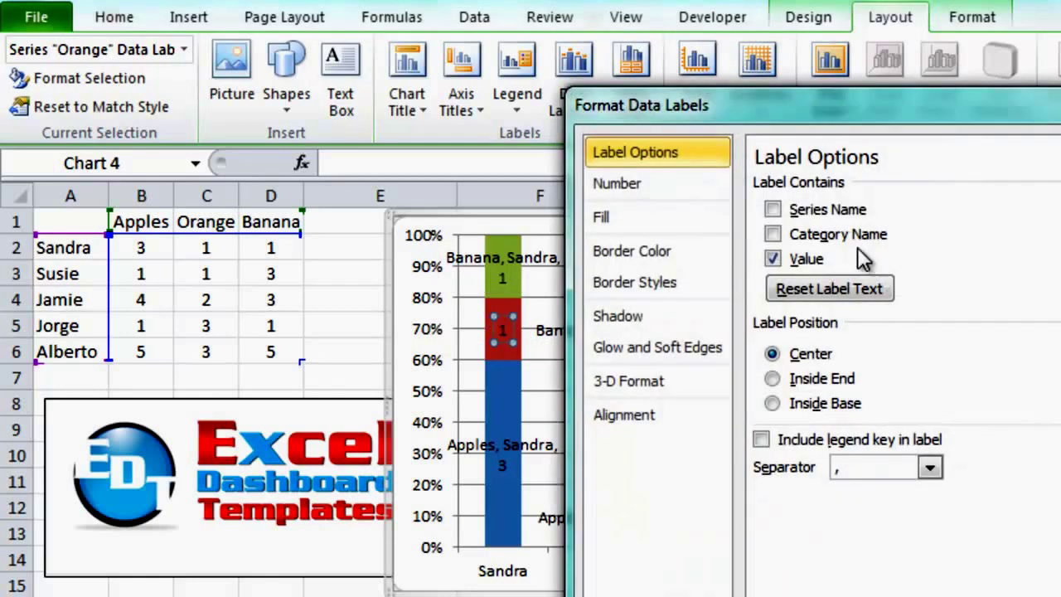
click(785, 210)
click(772, 234)
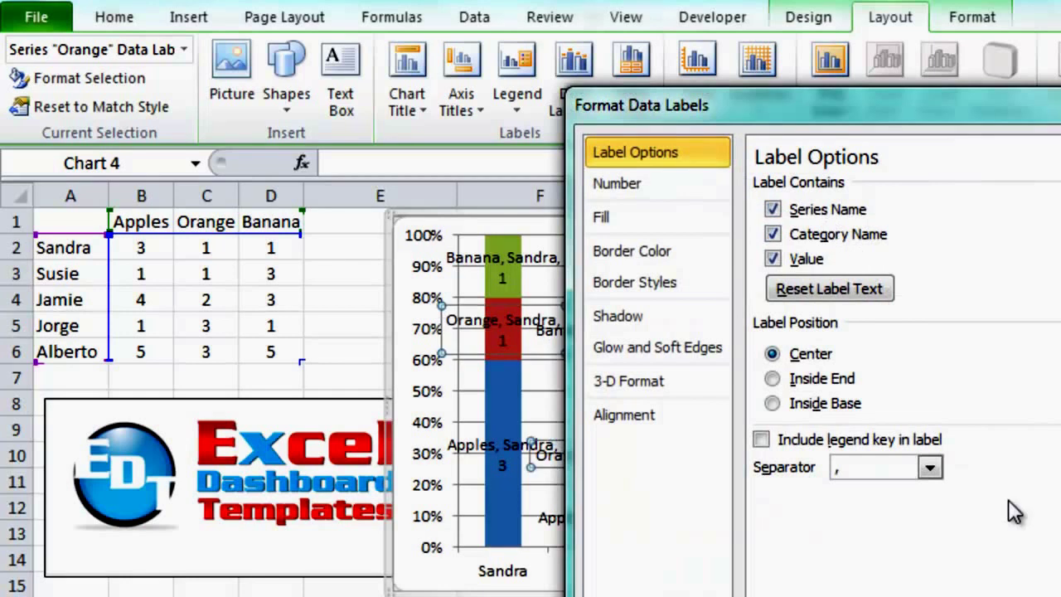
key(Escape)
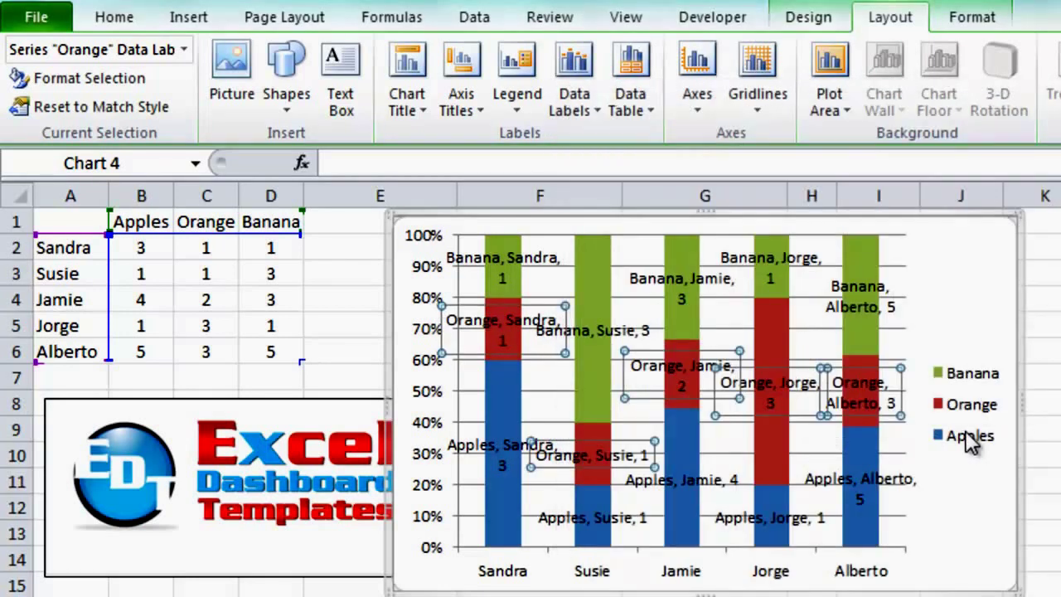
click(966, 452)
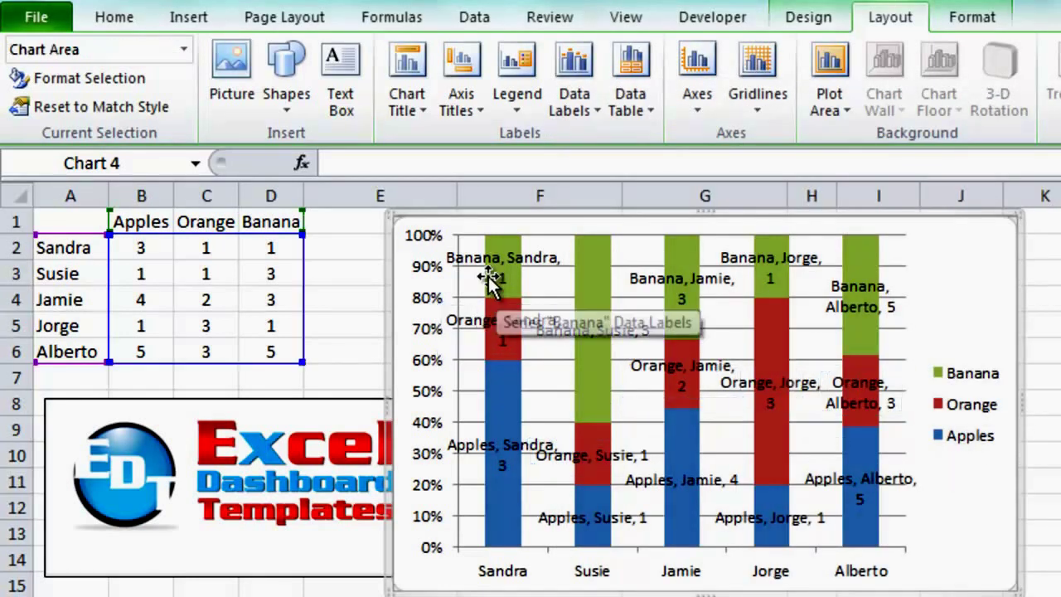